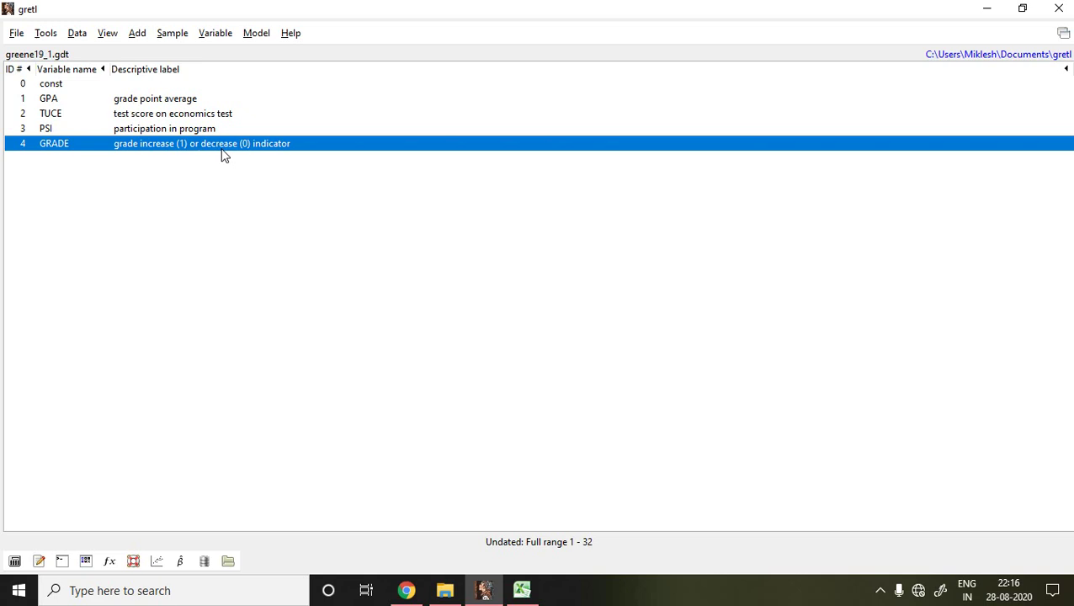
With GPA, TUCE and PSI selected, open Model > Limited dependent variable > Probit > Binary.
click(83, 101)
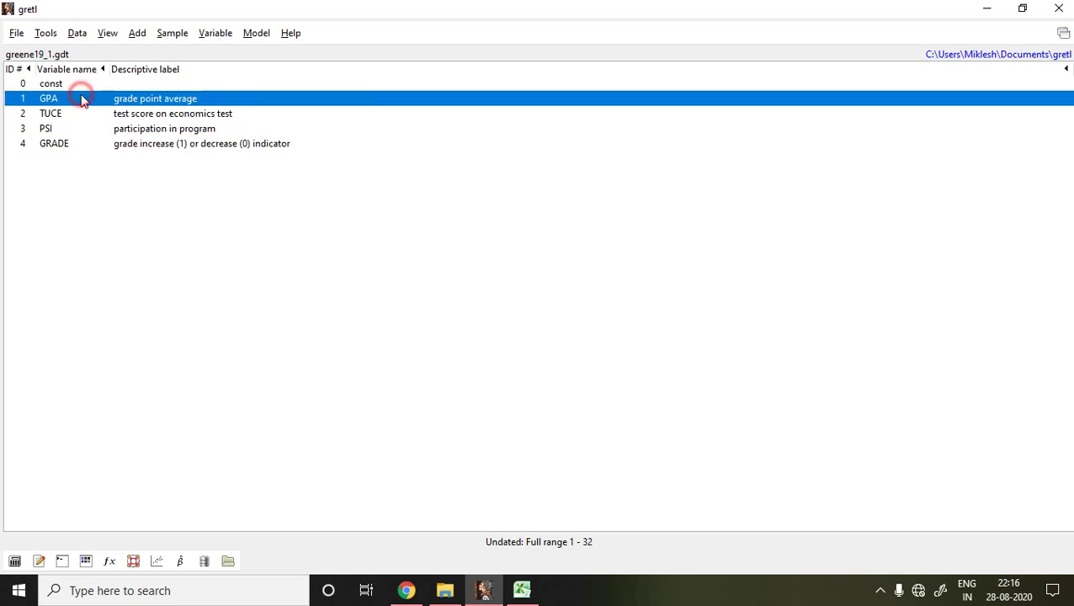
key(Down)
key(Down)
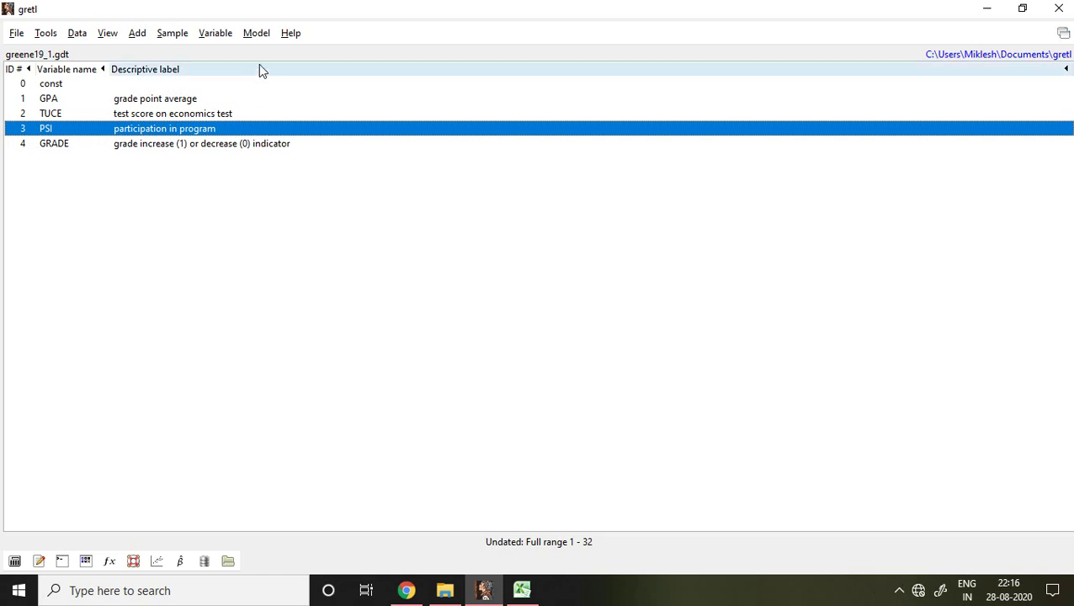
click(257, 34)
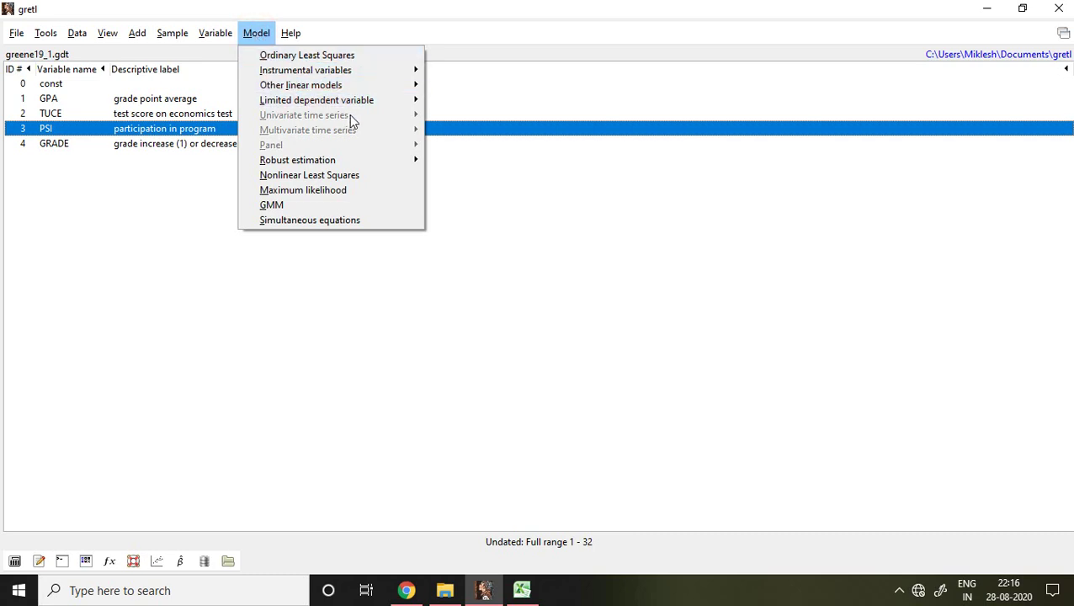
mouse_move(354, 107)
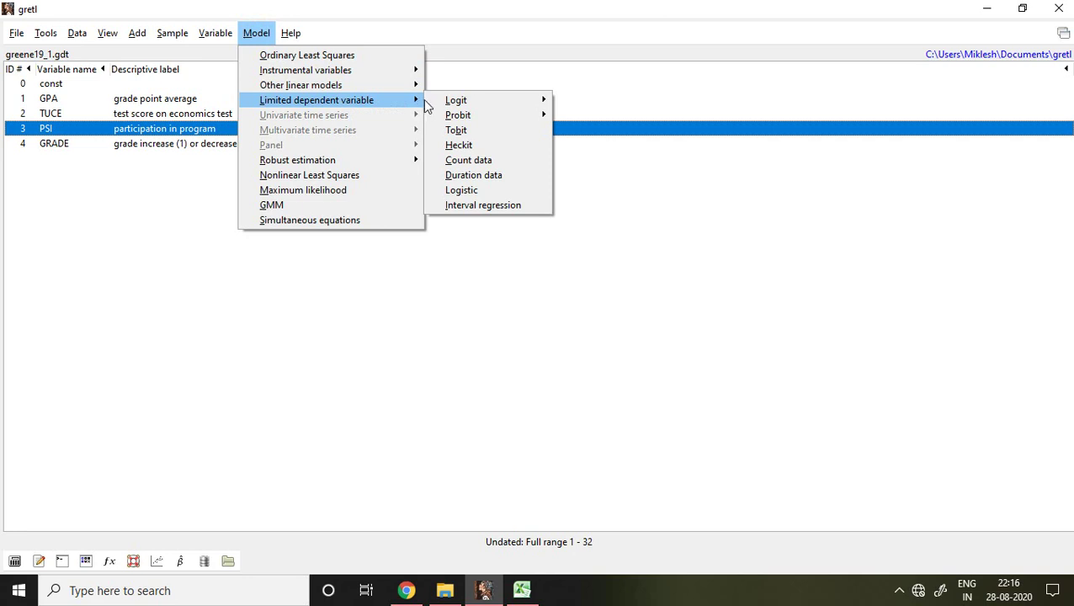
mouse_move(442, 101)
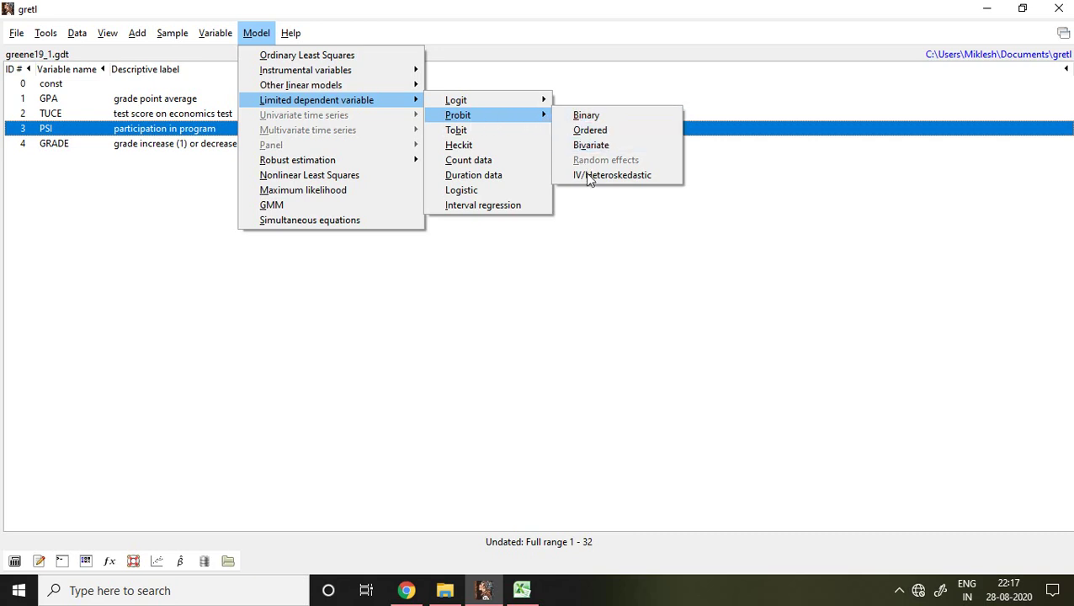
click(611, 118)
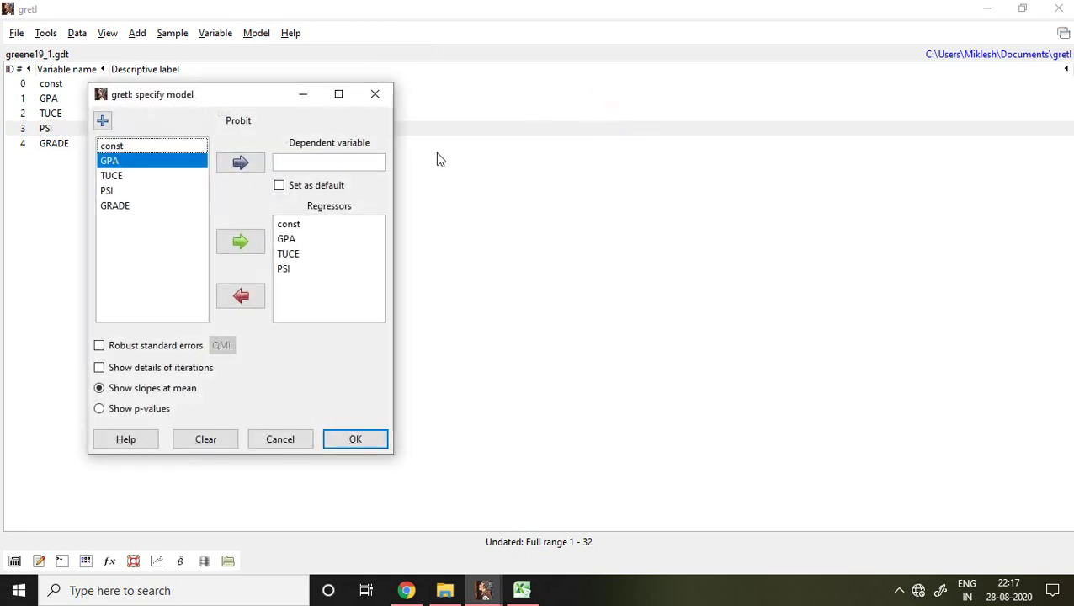
Set GRADE as dependent with GPA, TUCE and PSI as regressors and estimate Model 3.
click(118, 206)
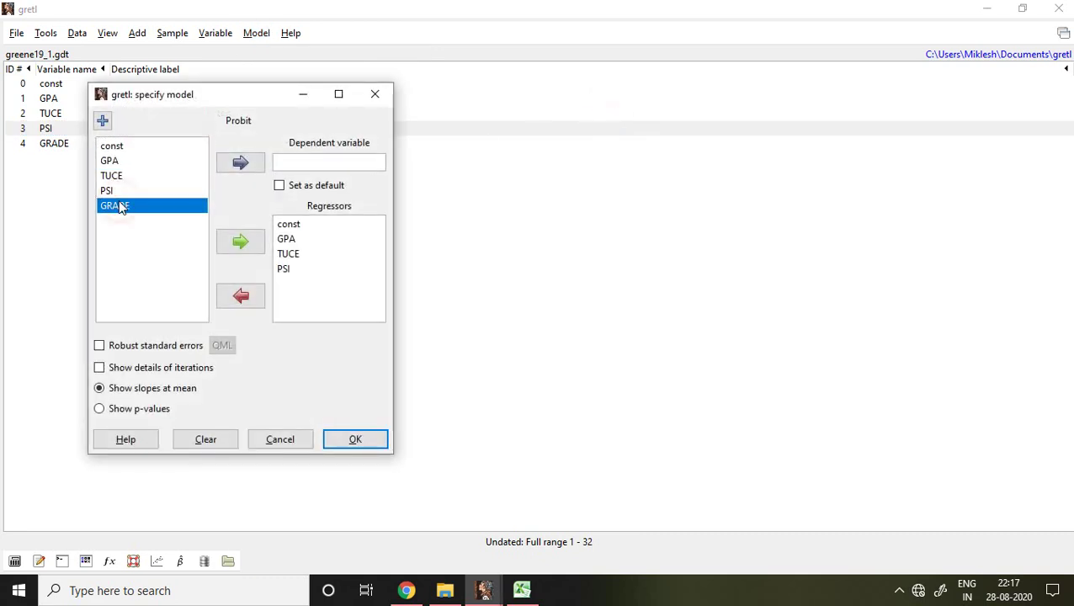
click(239, 165)
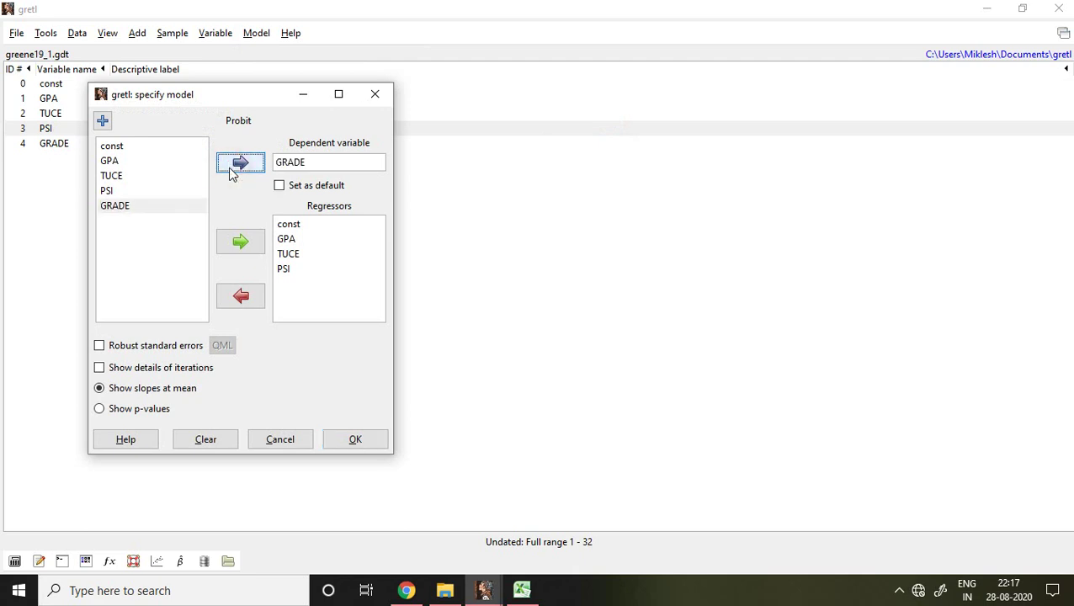
click(118, 161)
key(shift+Down)
key(shift+Down)
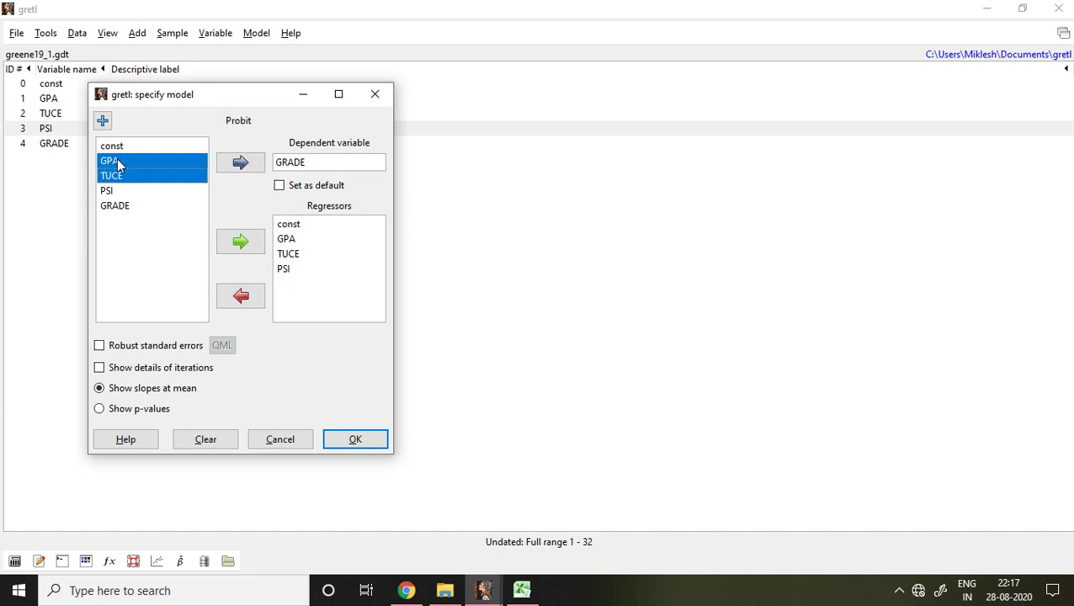
click(234, 246)
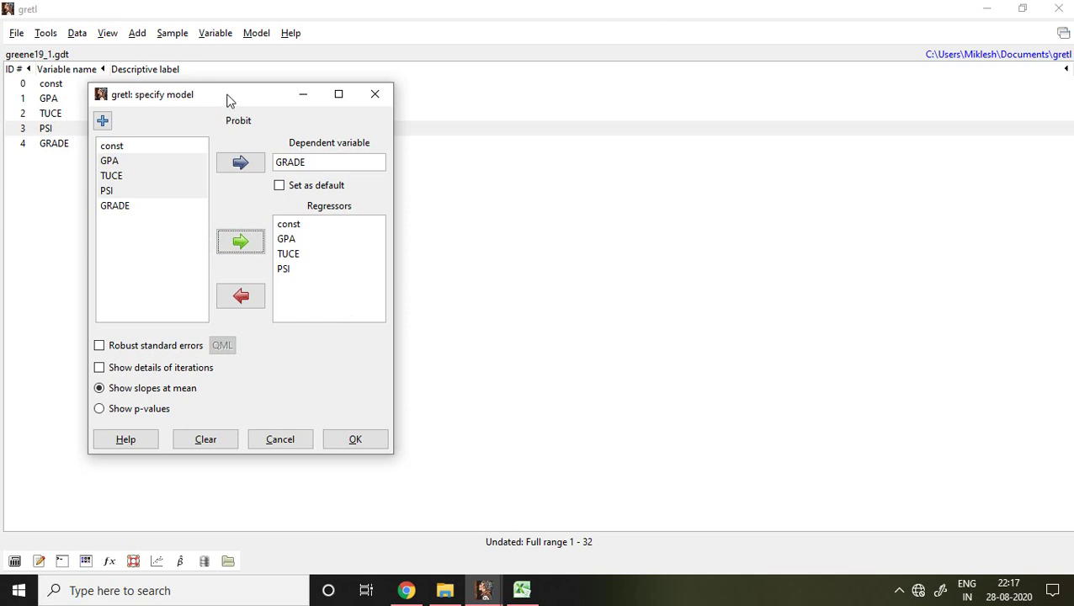
drag(227, 101, 535, 69)
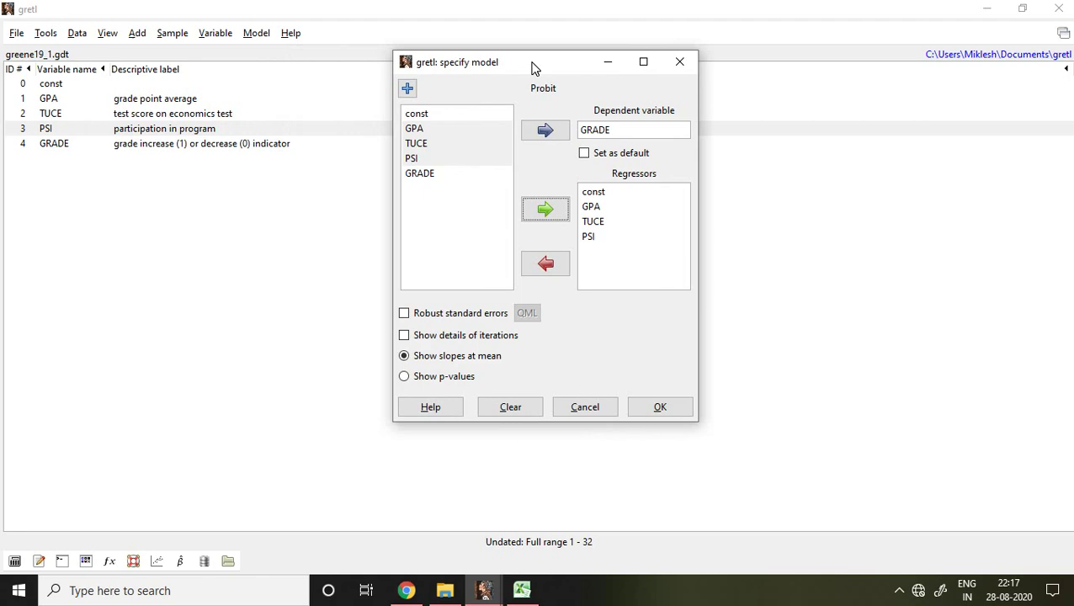
click(665, 408)
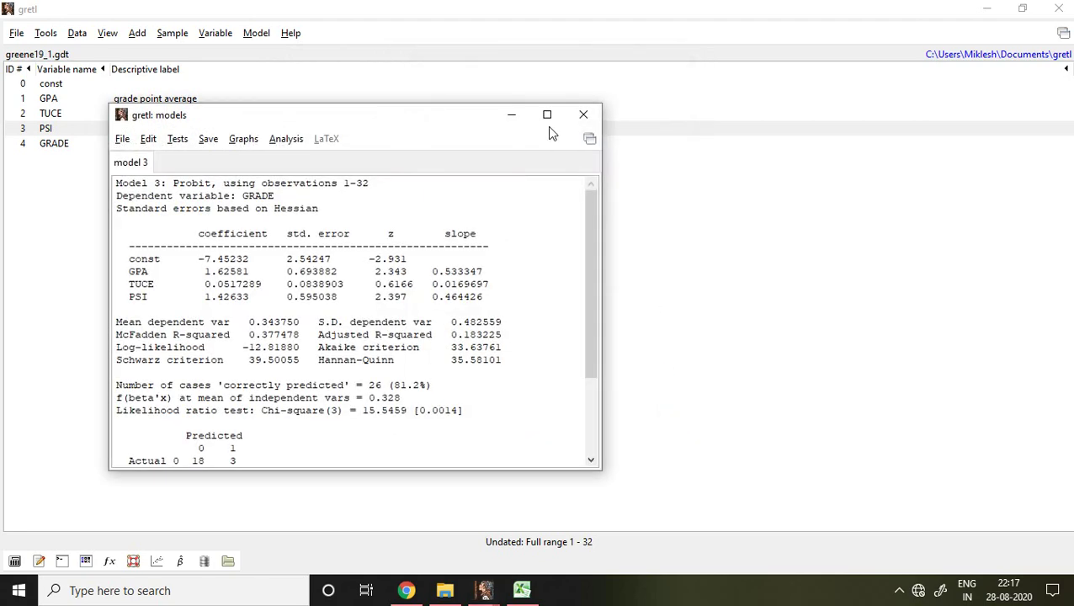
click(548, 114)
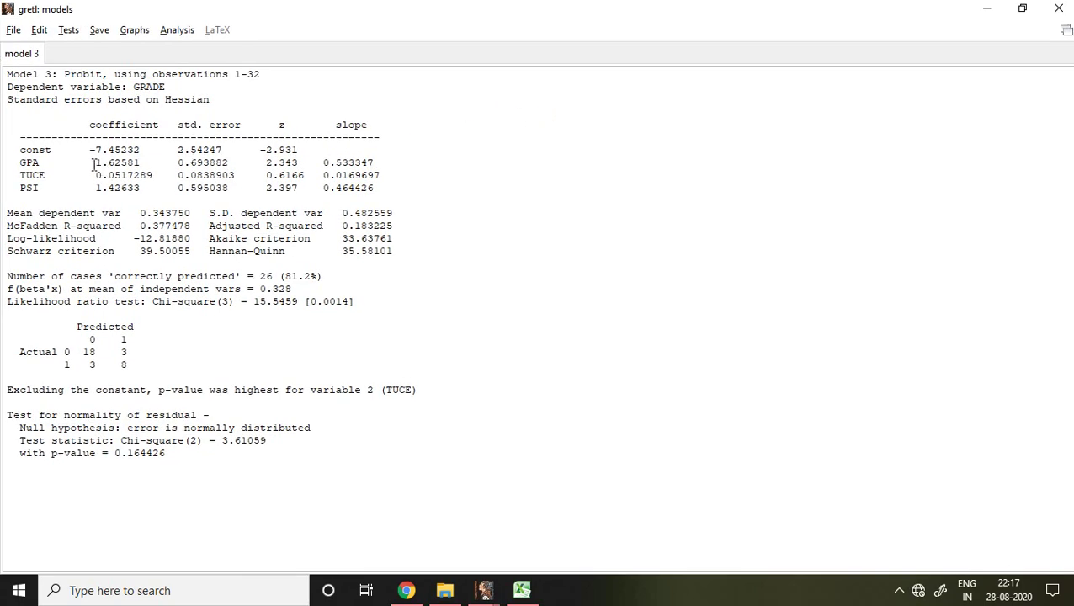
drag(94, 163, 153, 175)
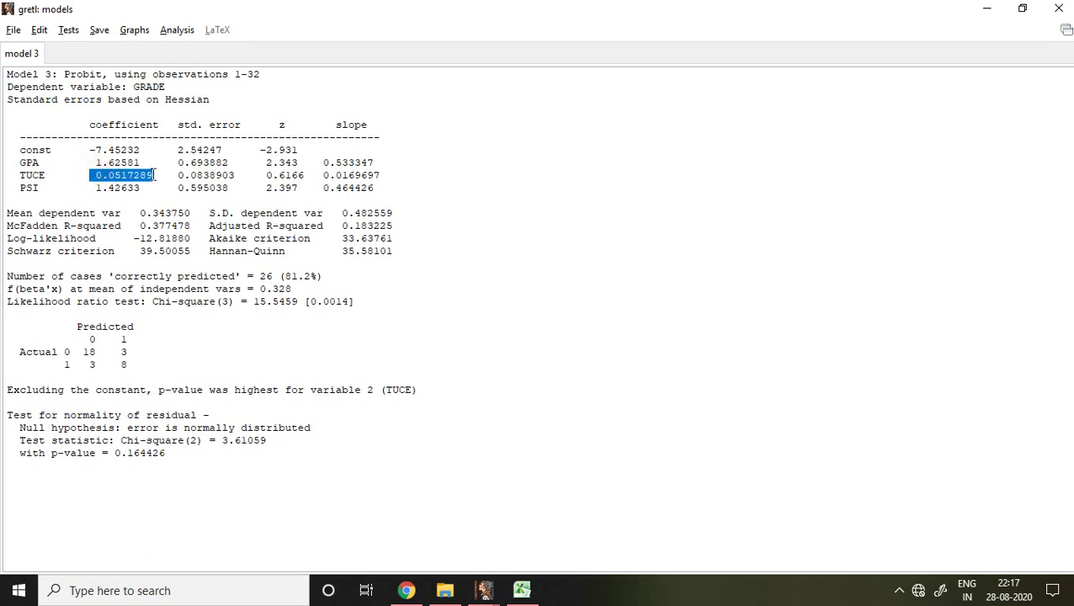
click(96, 188)
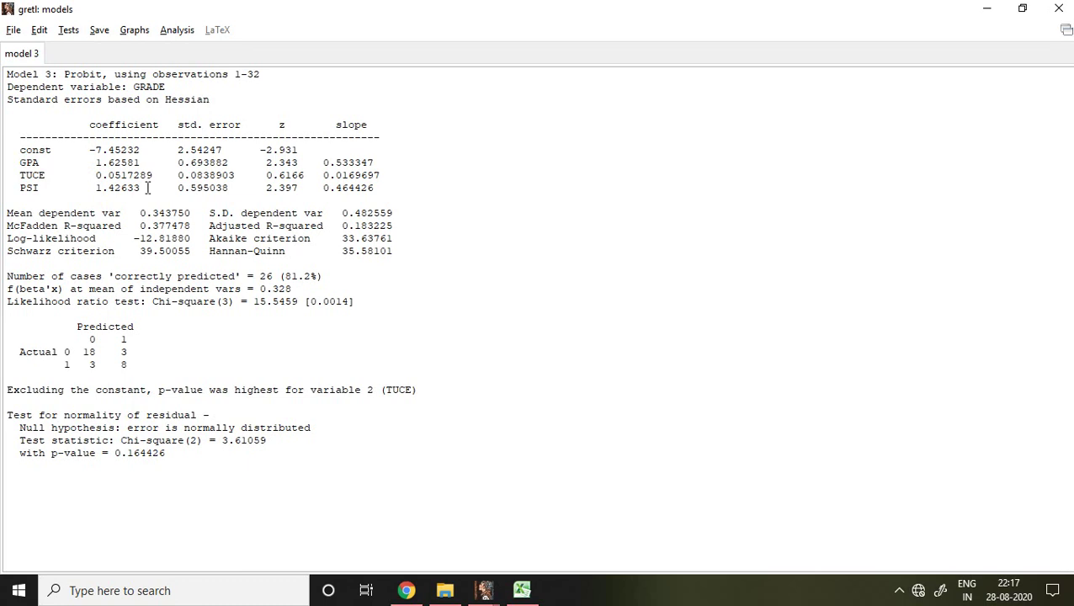
drag(147, 188, 90, 187)
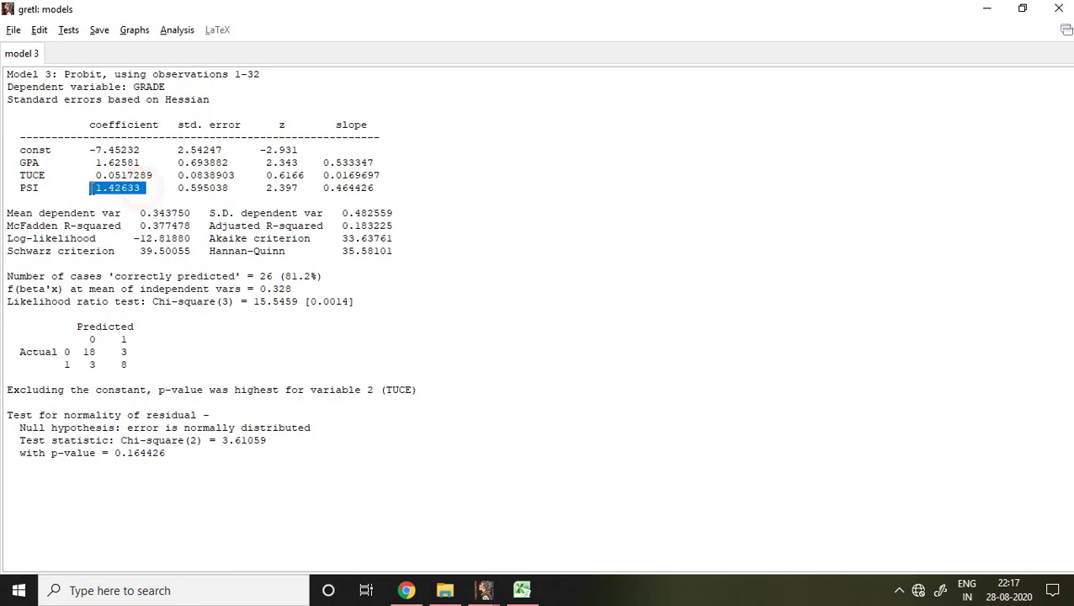
click(199, 140)
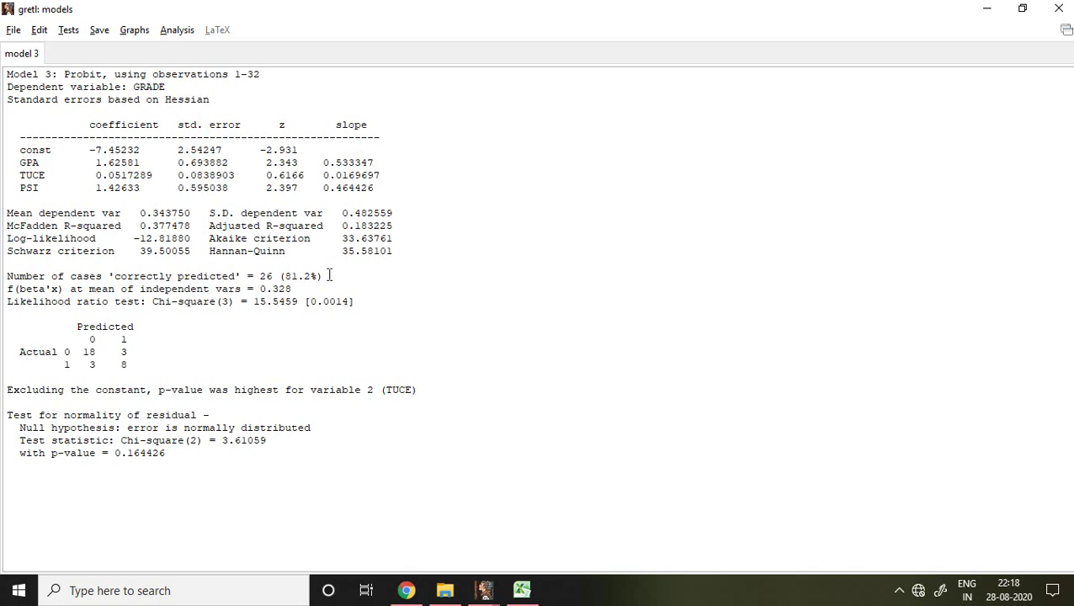
Highlight the 81.2% correctly predicted figure and the Predicted table, then restore down Model 3.
drag(328, 276, 281, 272)
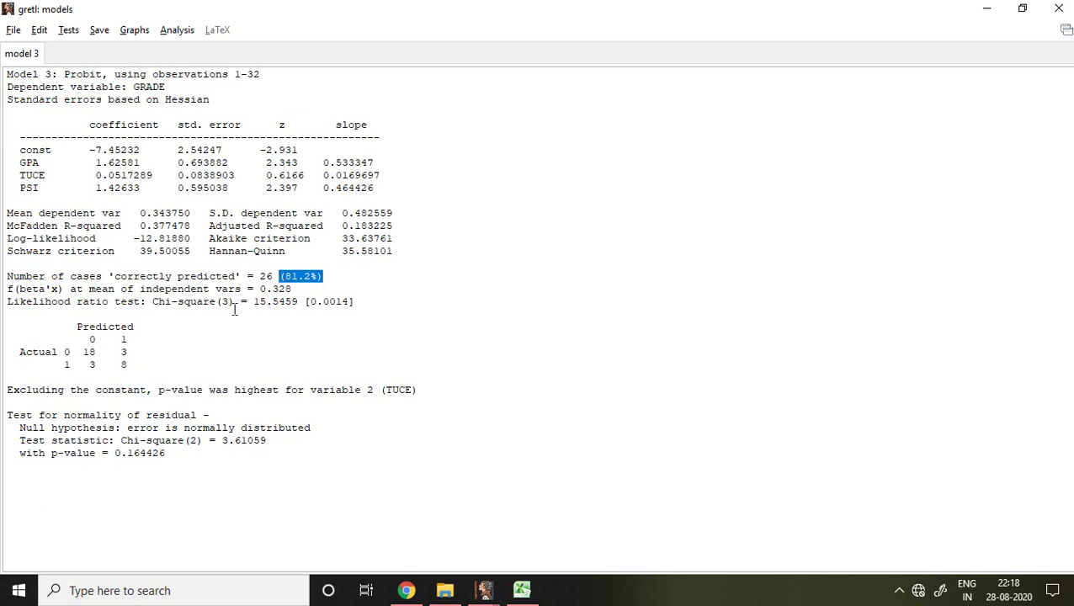
triple_click(62, 326)
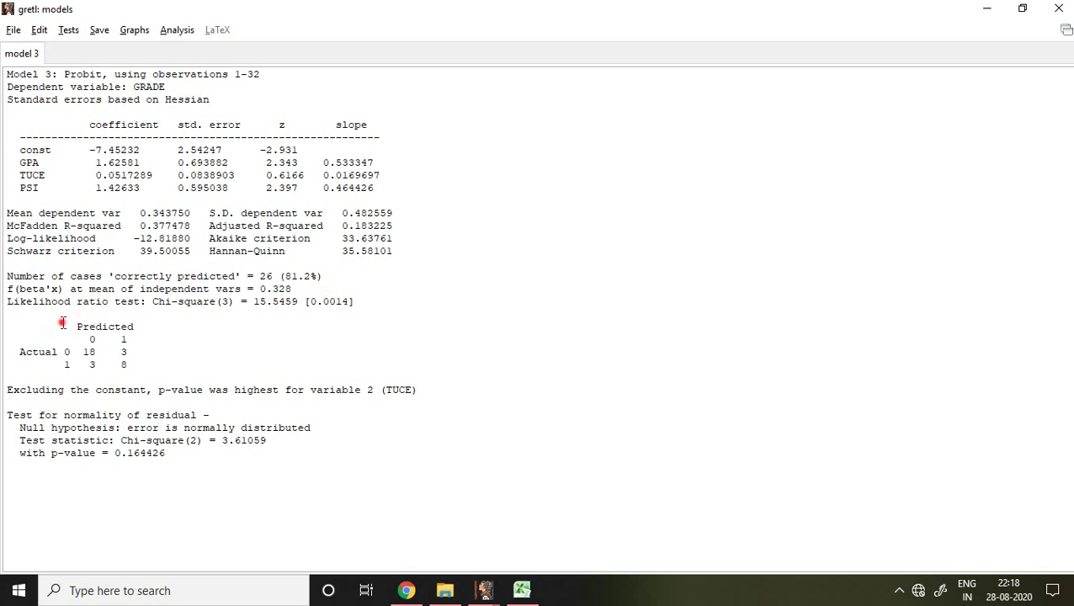
drag(62, 326, 220, 348)
click(221, 349)
drag(142, 362, 48, 329)
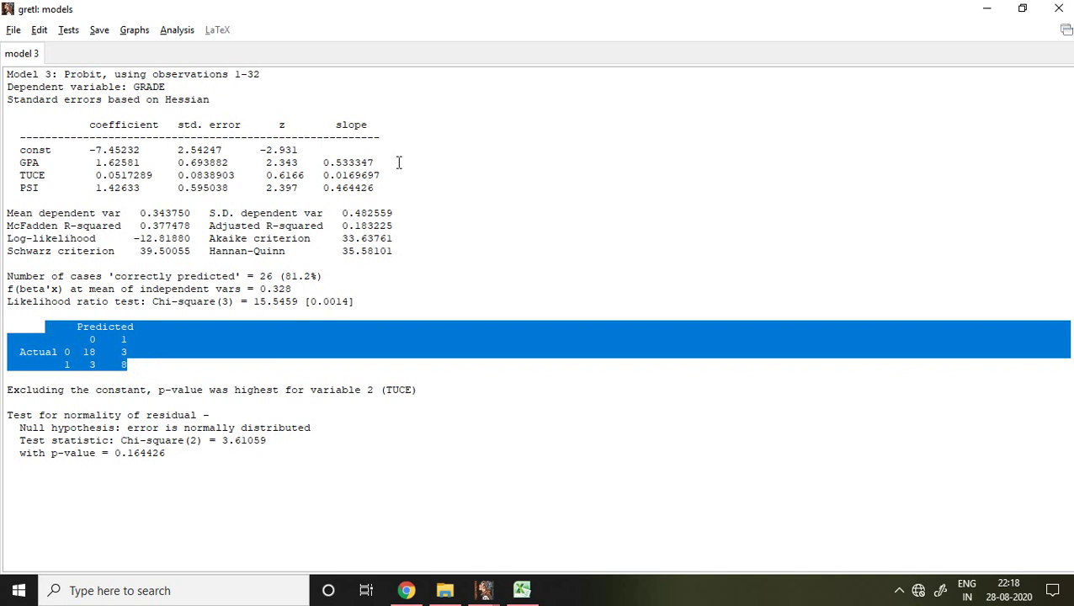
click(554, 186)
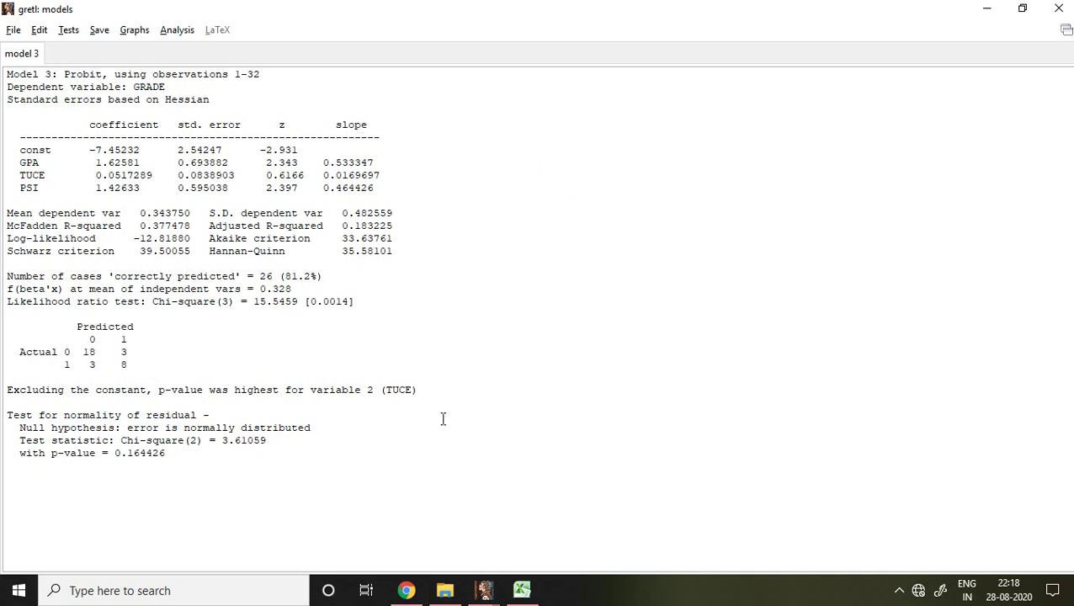
click(1023, 8)
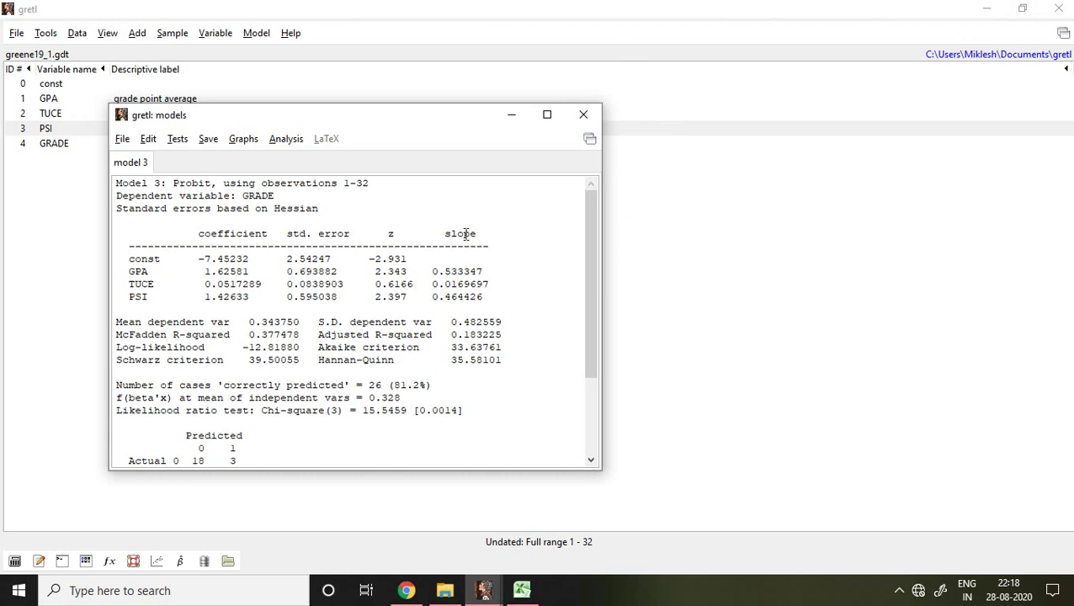
In the gretl console, run 'probit GRADE const GPA TUCE PSI'.
click(61, 562)
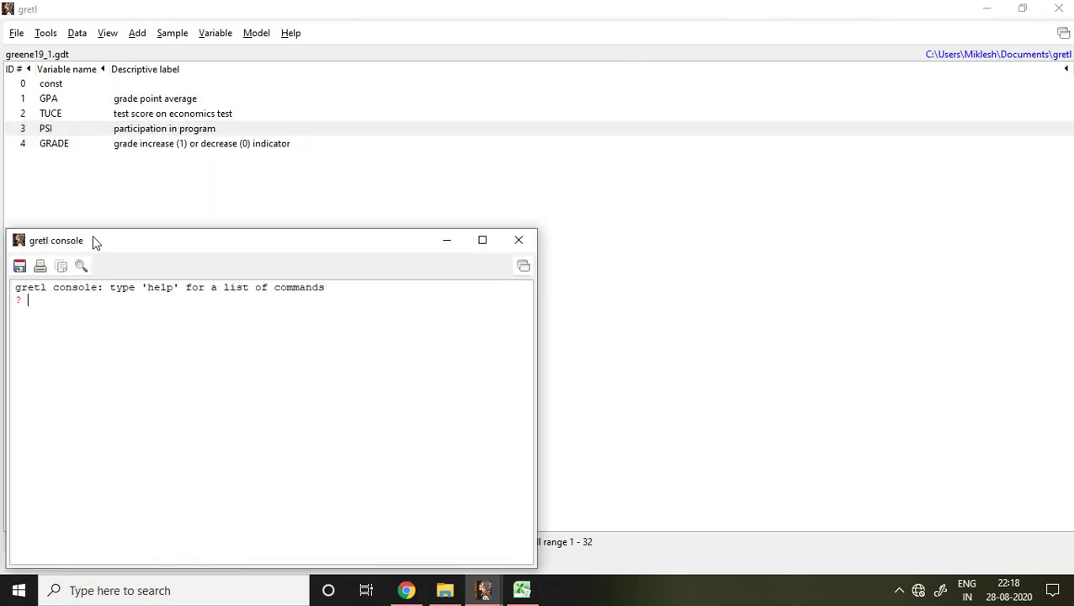
drag(93, 240, 445, 93)
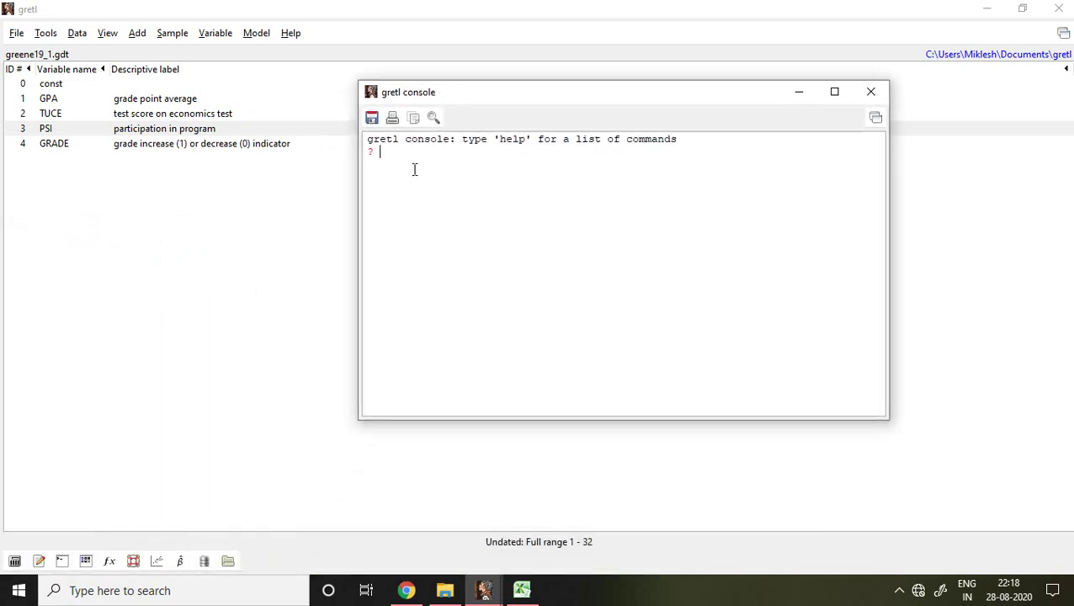
text(probit GRADE const GPA TUCE)
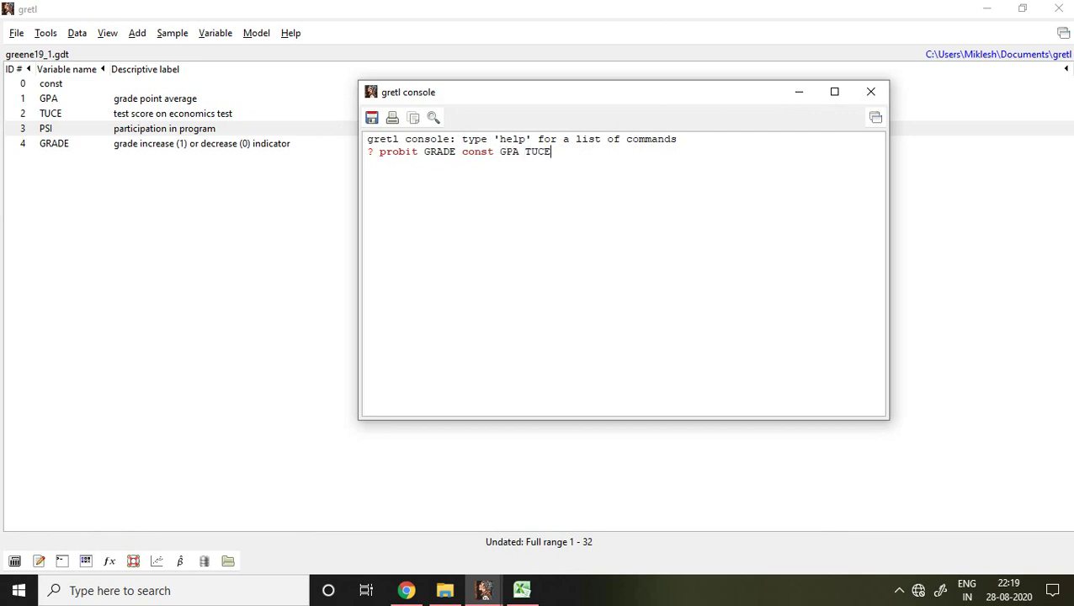
text( PSI)
key(BackSpace)
text(I)
key(Return)
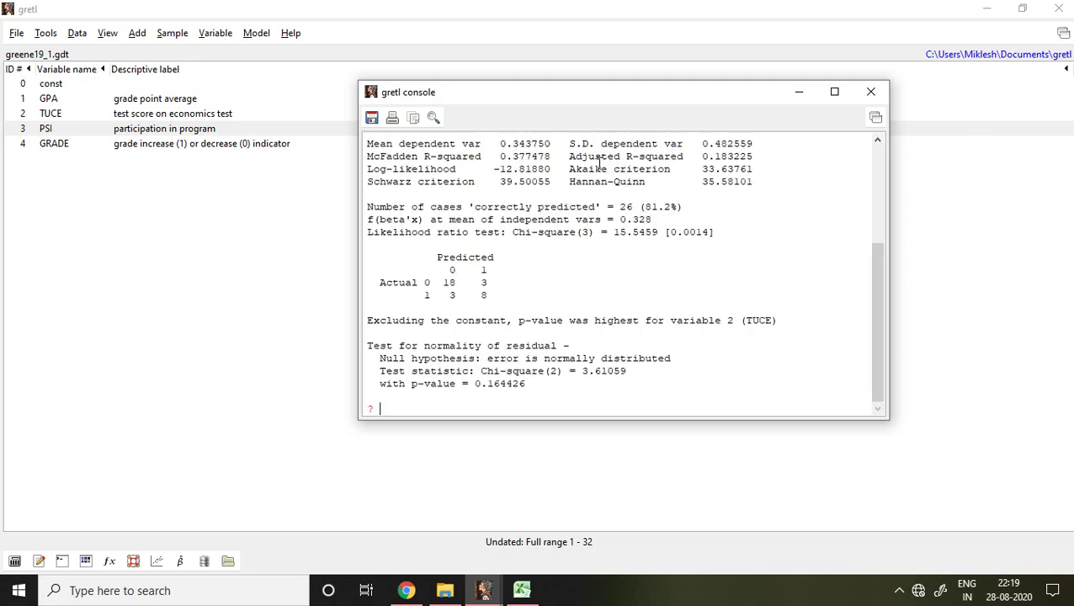
click(836, 94)
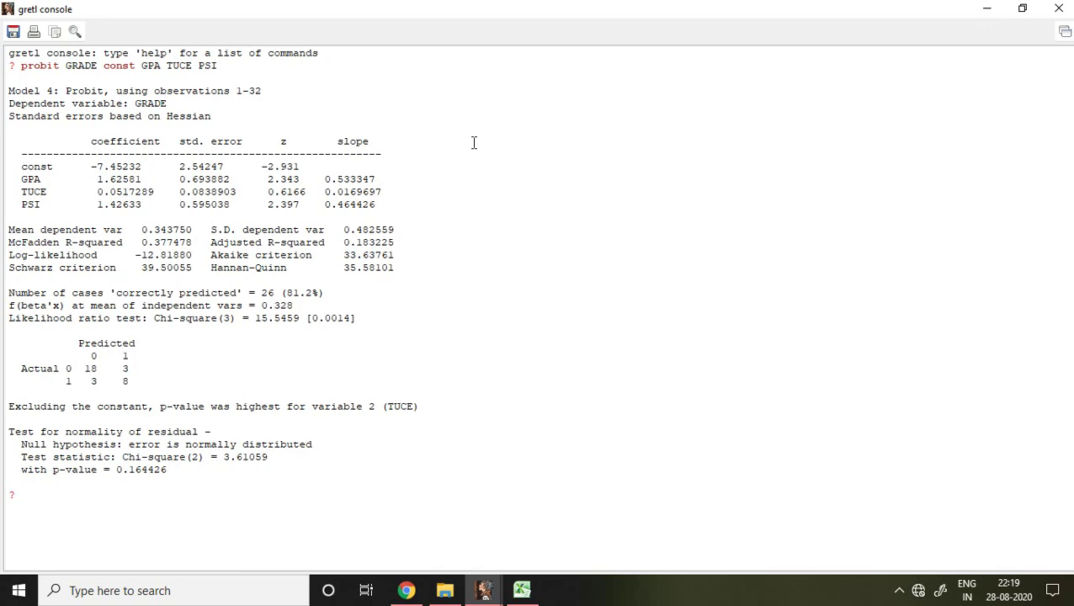
click(1024, 9)
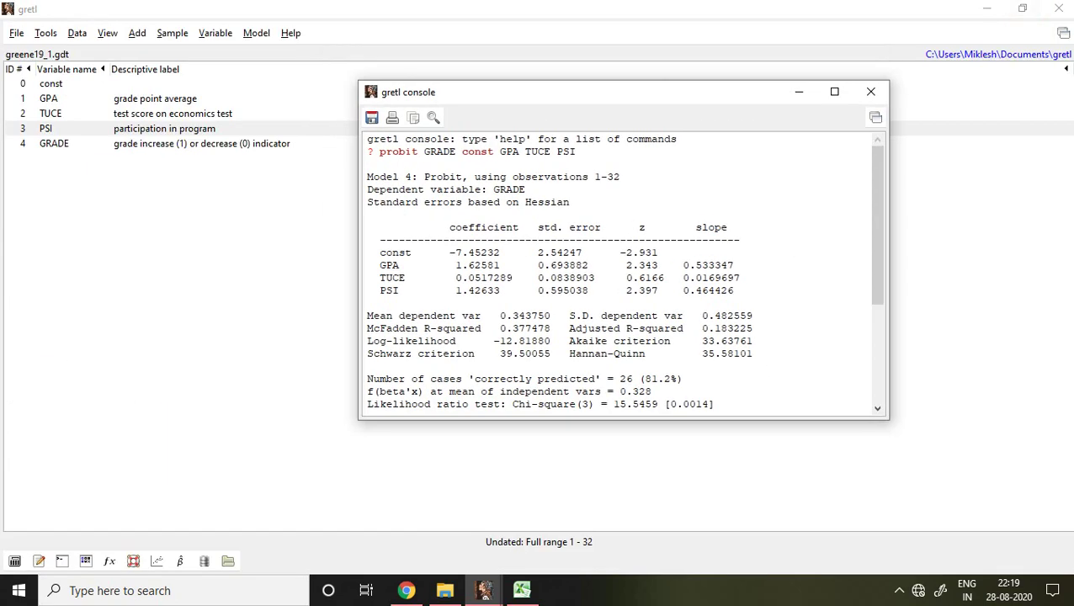
Place the Model 3 results window on the left and the console's Model 4 output on its right.
click(483, 590)
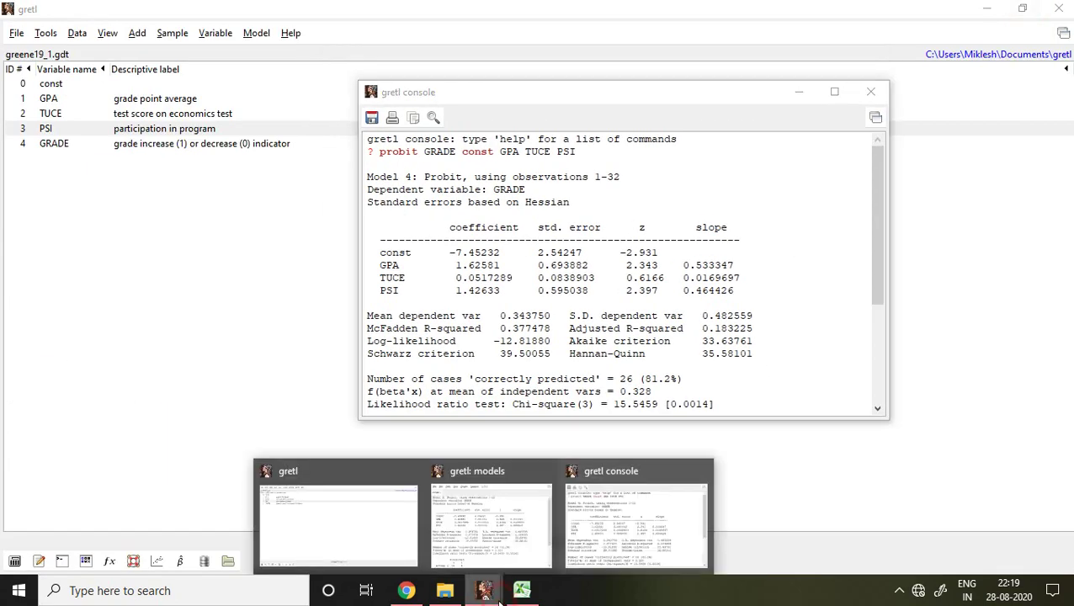
click(488, 532)
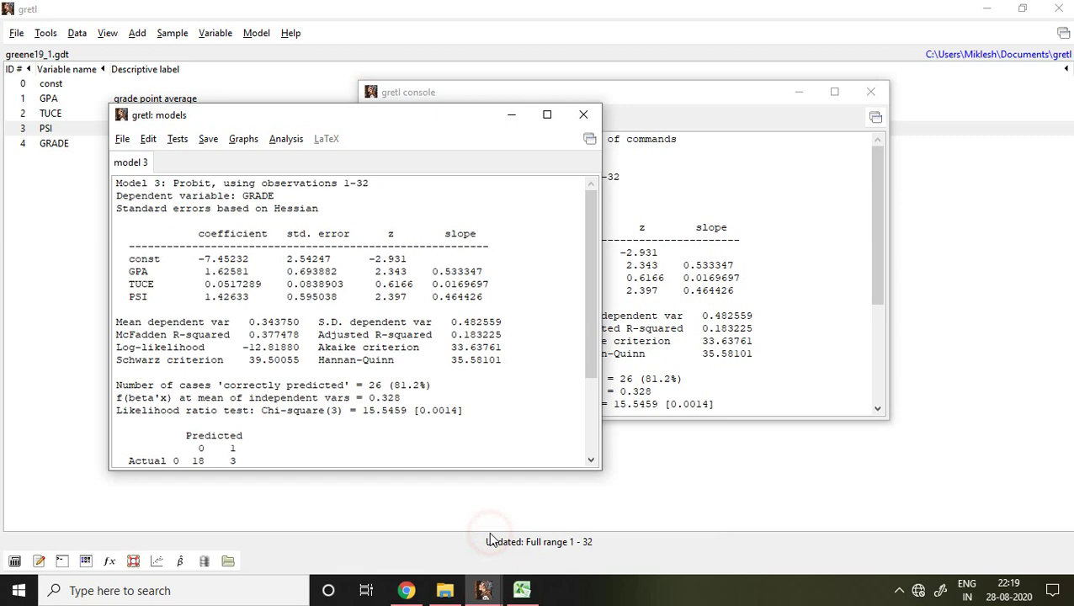
drag(284, 119, 162, 116)
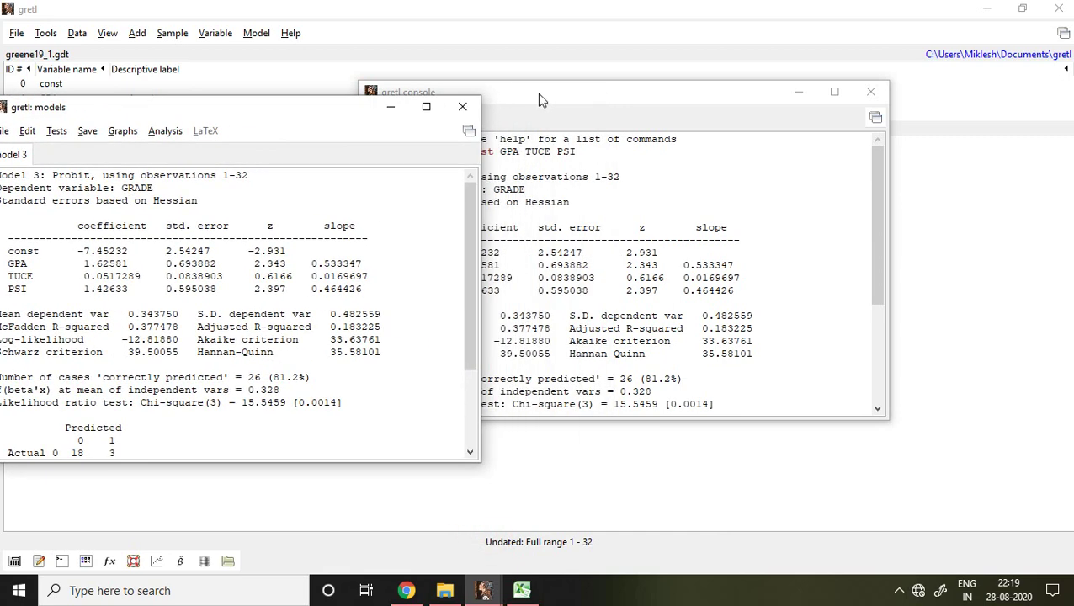
click(664, 110)
drag(474, 92, 600, 119)
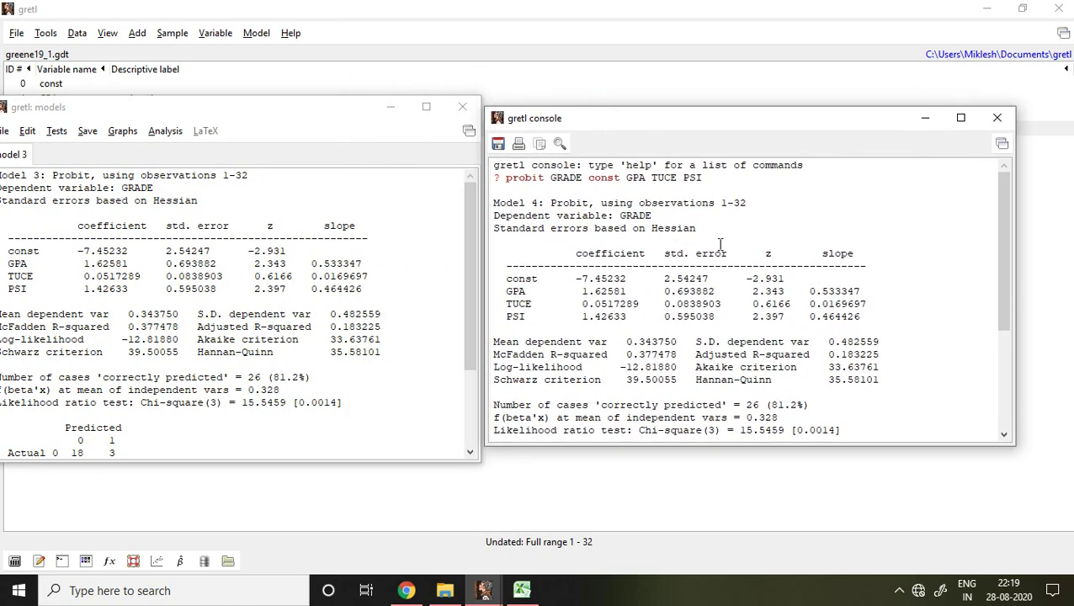